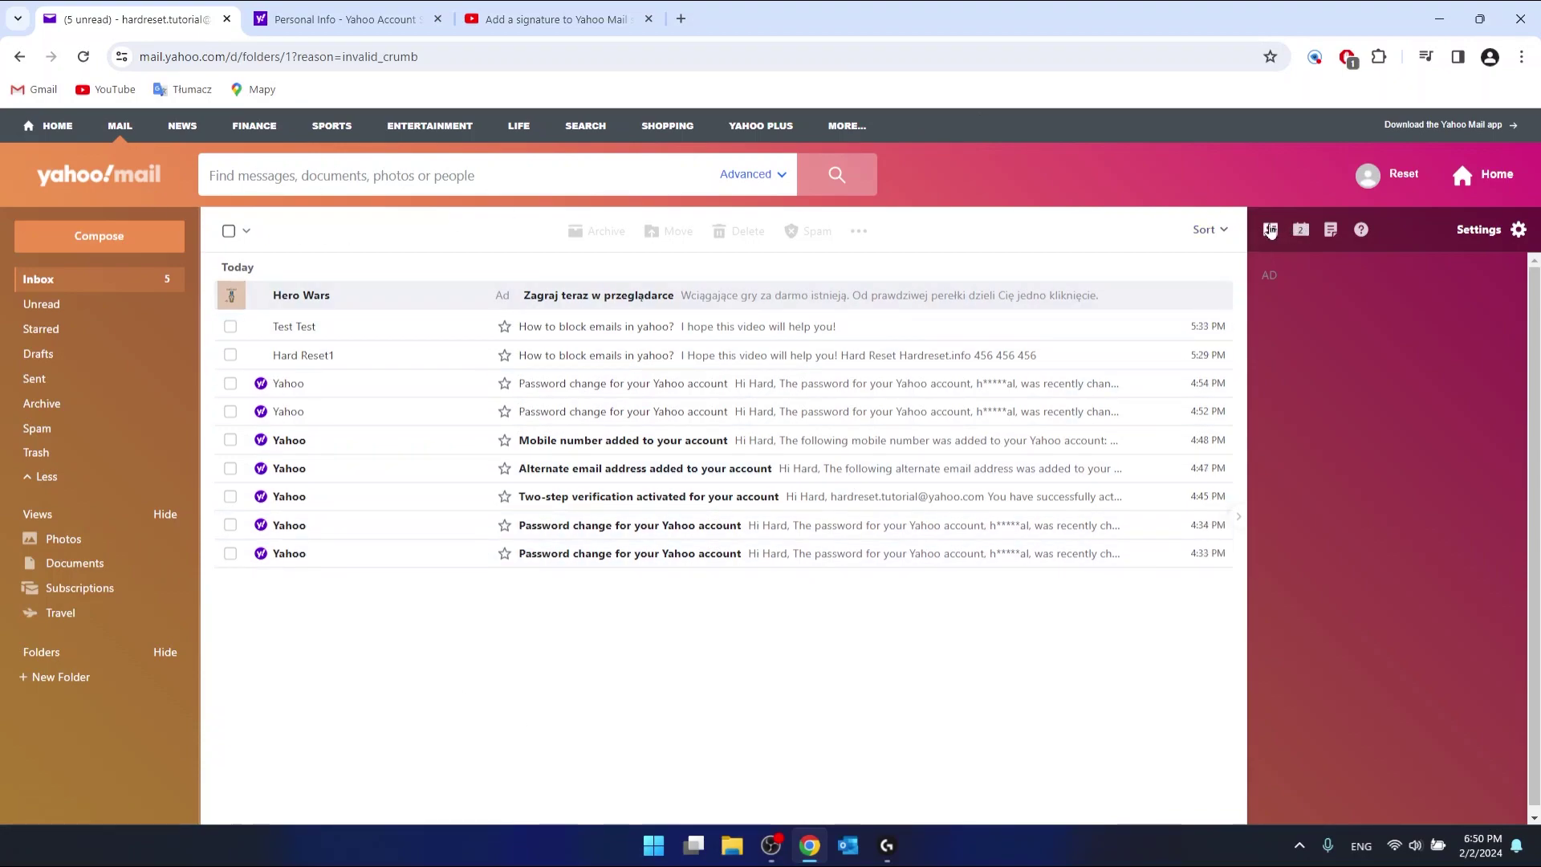
left_click(1272, 231)
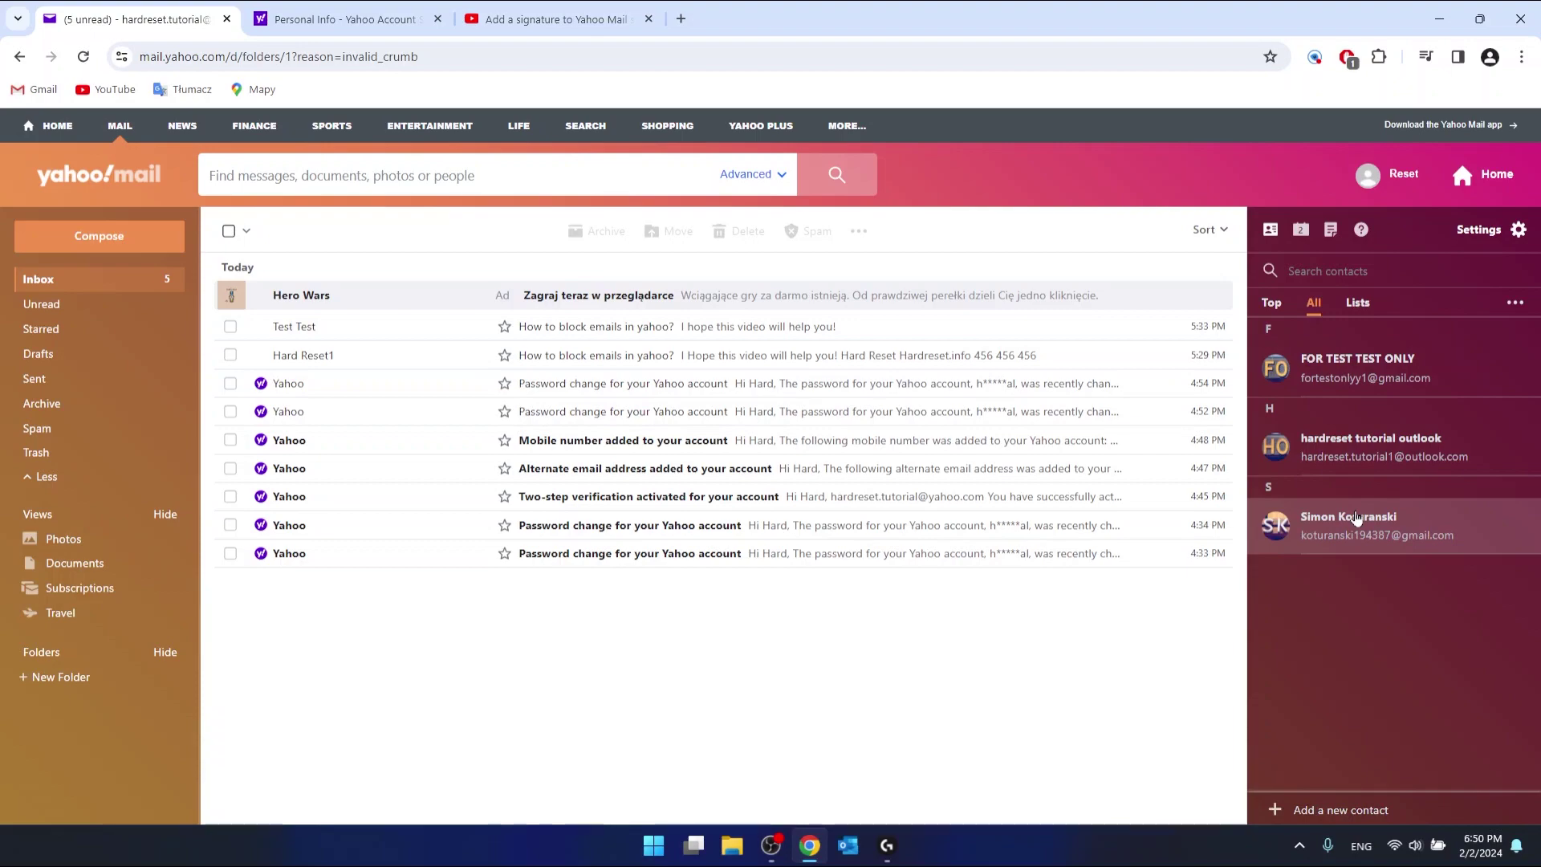
left_click(1357, 521)
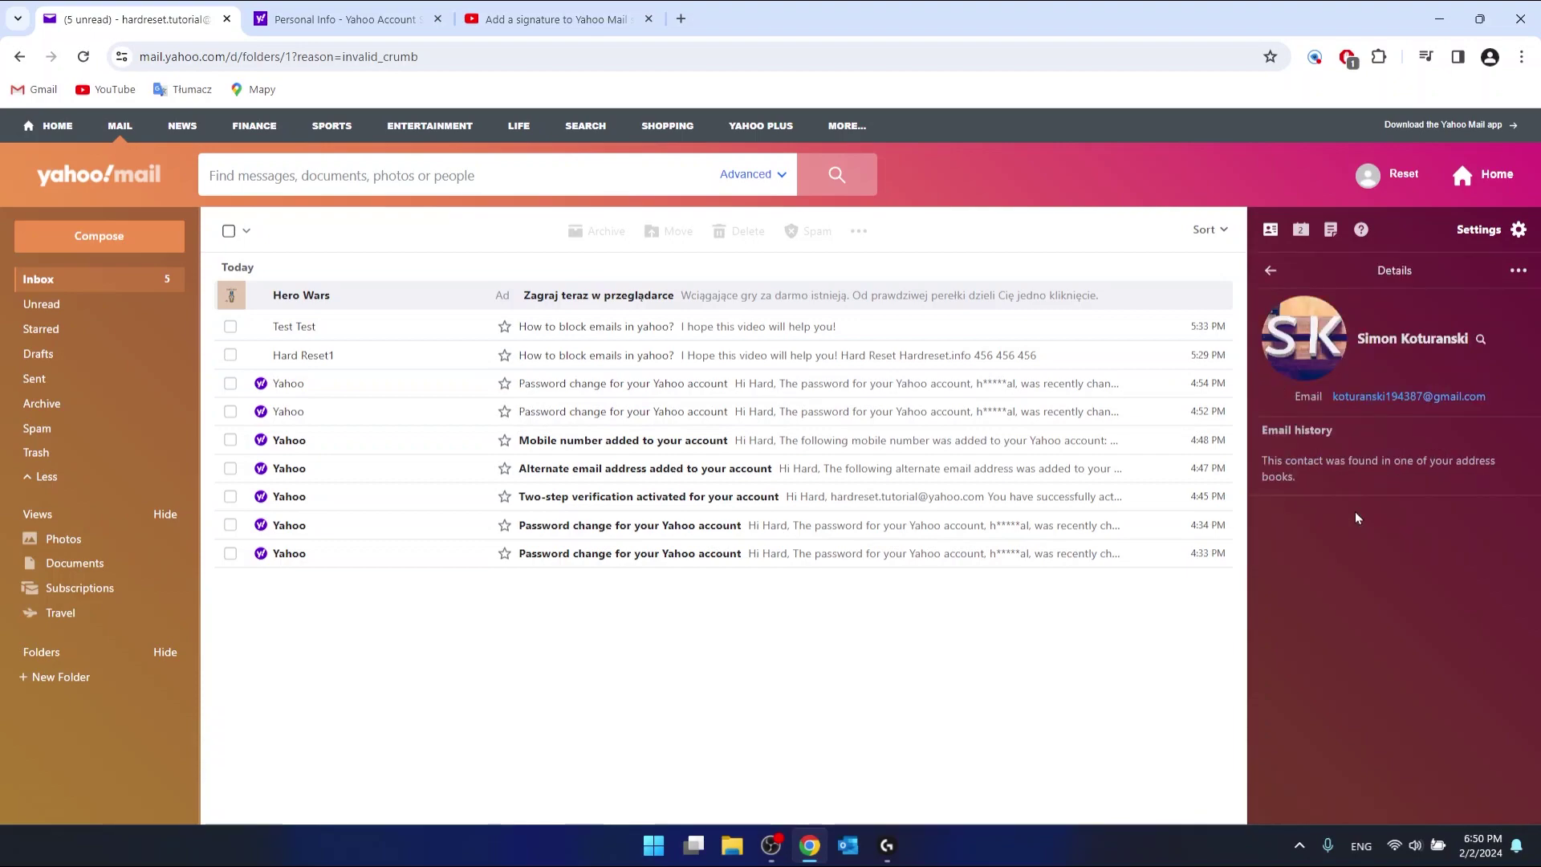
left_click(1519, 273)
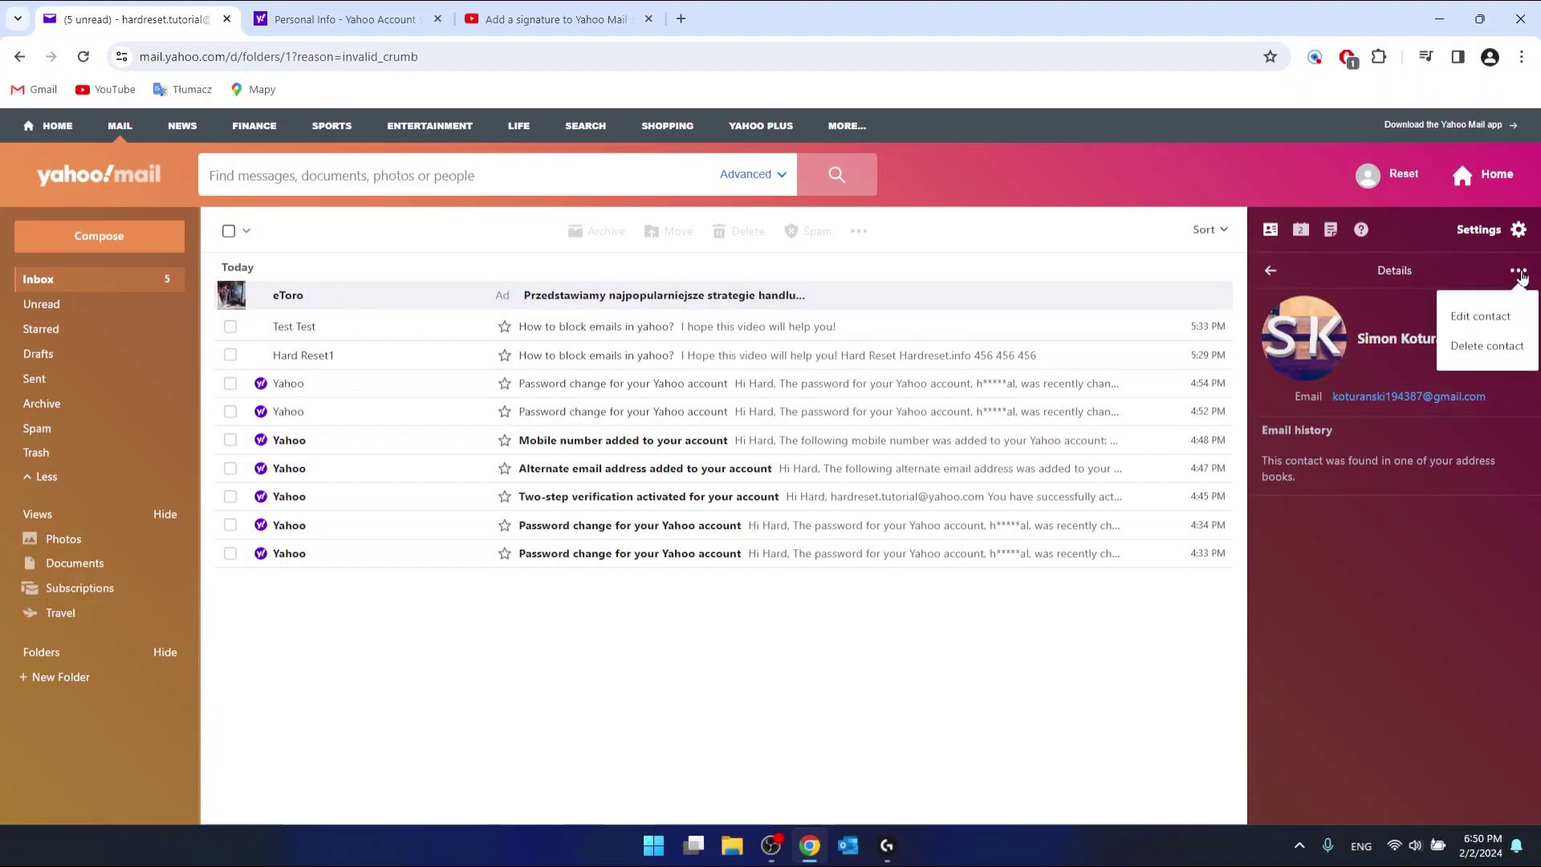
left_click(1483, 349)
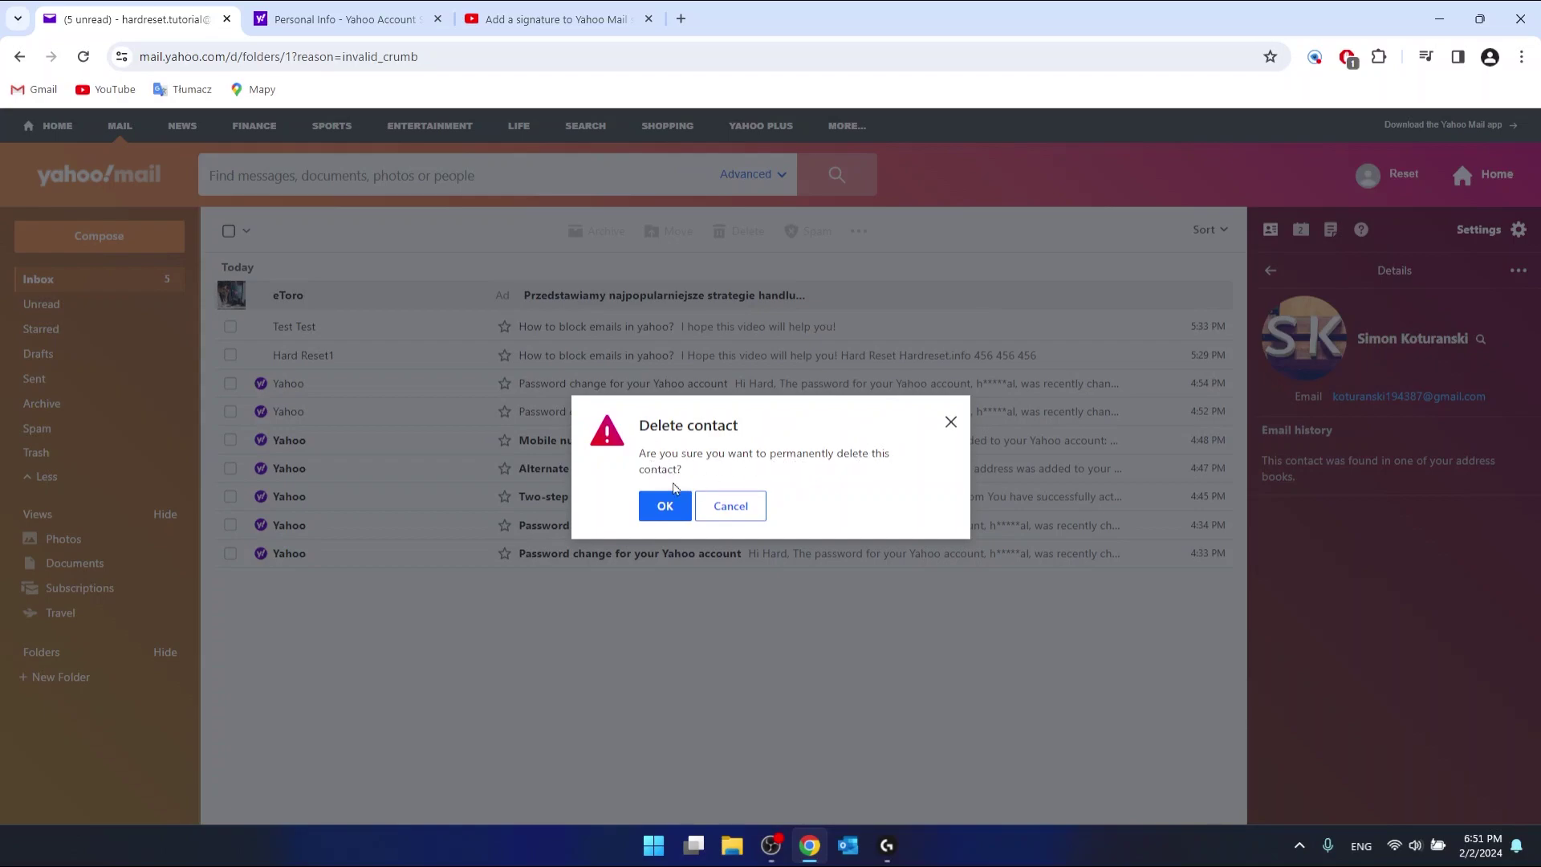
left_click(666, 511)
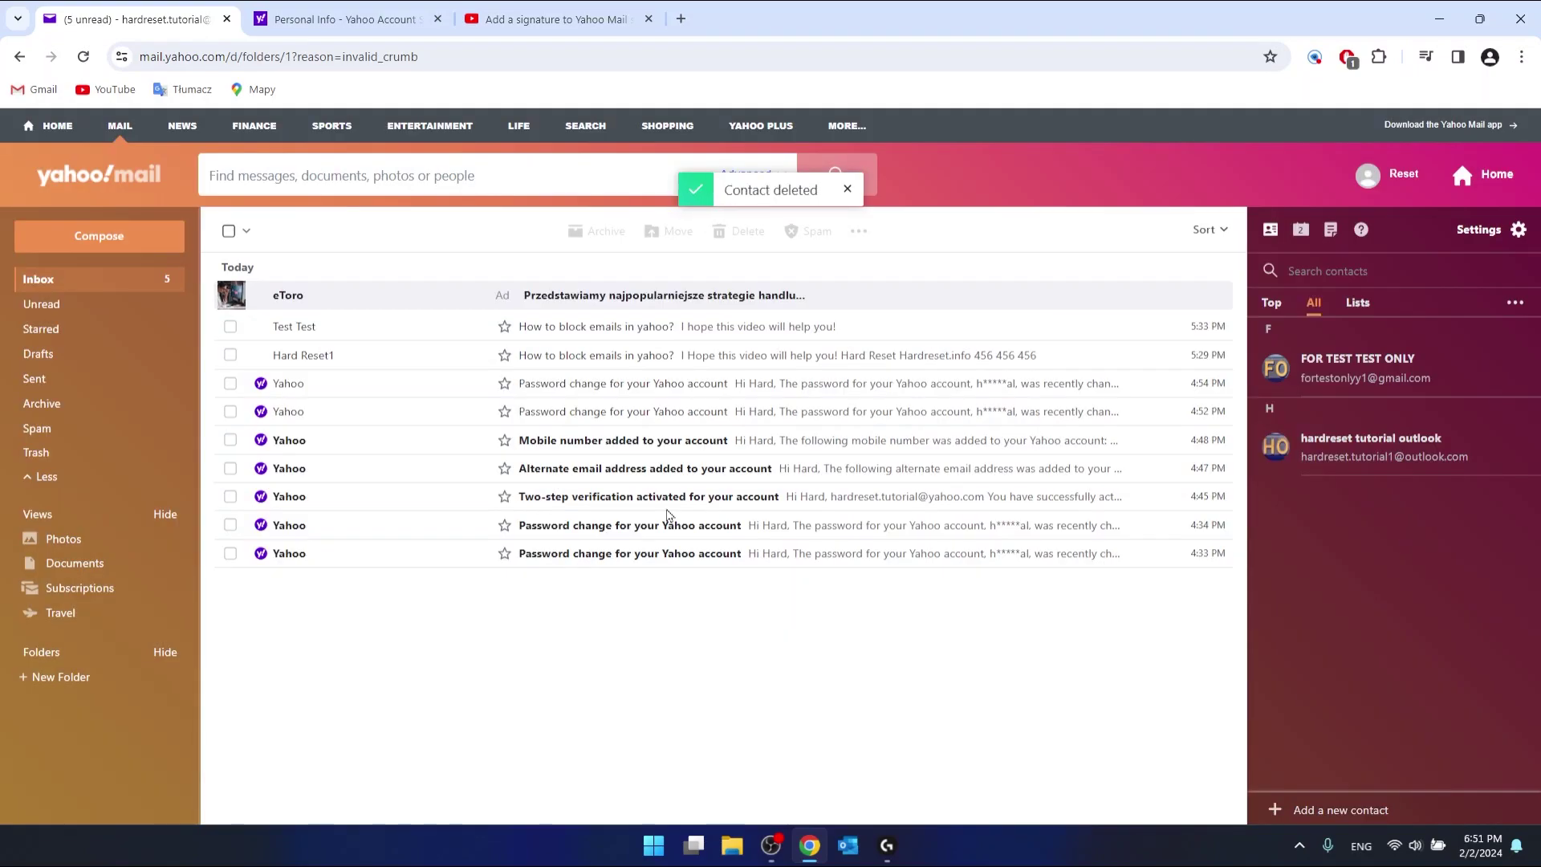